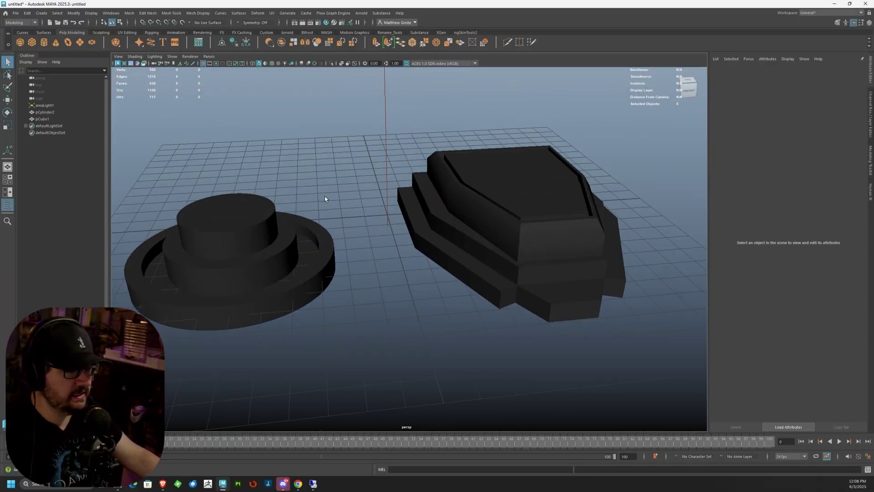
# Step: Display the scene with the Arnold viewport renderer to view both models' sharp edges
pyautogui.click(190, 57)
pyautogui.click(195, 76)
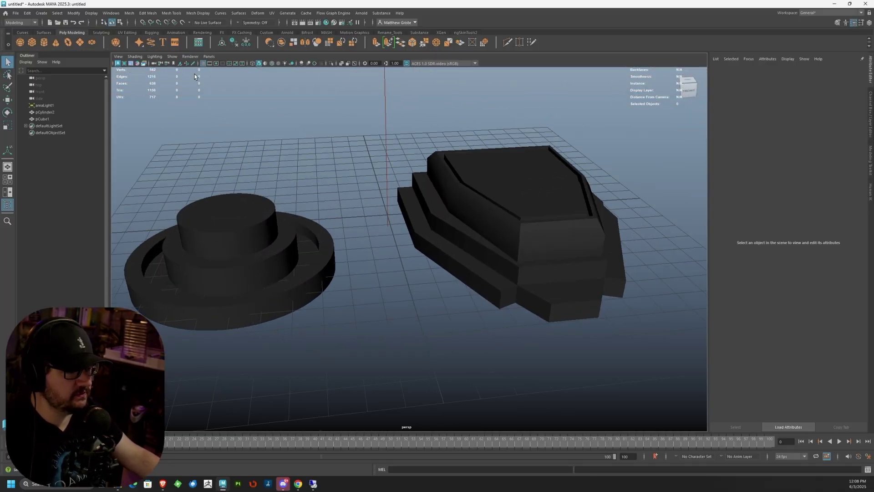
pyautogui.keyDown('alt'); pyautogui.moveTo(407, 177); pyautogui.dragTo(347, 187); pyautogui.keyUp('alt')
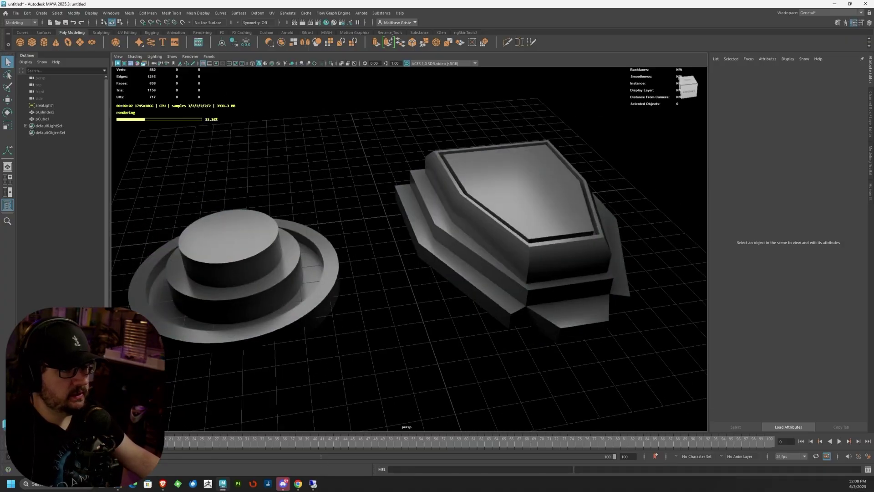
# Step: Open the Hypershade and add an aiRoundCorners node beside the aiStandardSurface1 shader
pyautogui.moveTo(315, 0); pyautogui.dragTo(325, 168)
pyautogui.doubleClick(325, 168)
pyautogui.scroll(4, 345, 153)
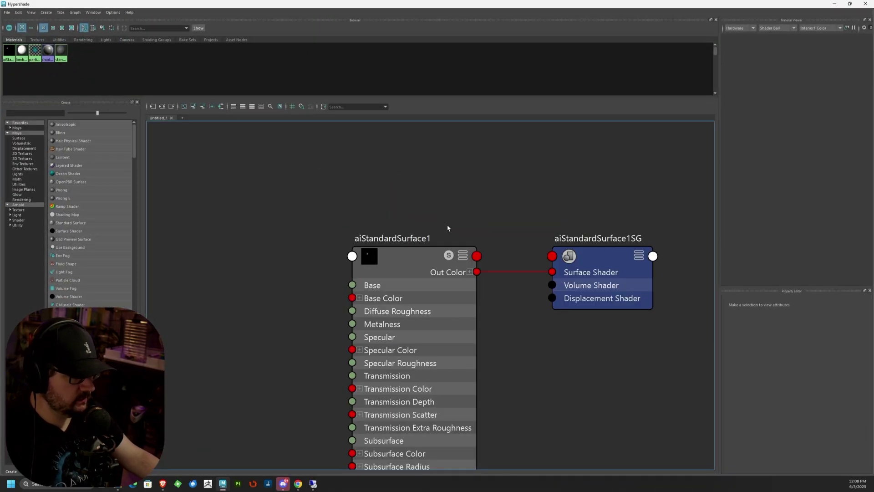
pyautogui.keyDown('alt'); pyautogui.moveTo(449, 228); pyautogui.dragTo(395, 203, button='middle'); pyautogui.keyUp('alt')
pyautogui.scroll(-2, 395, 205)
pyautogui.keyDown('alt'); pyautogui.moveTo(298, 237); pyautogui.dragTo(328, 224, button='middle'); pyautogui.keyUp('alt')
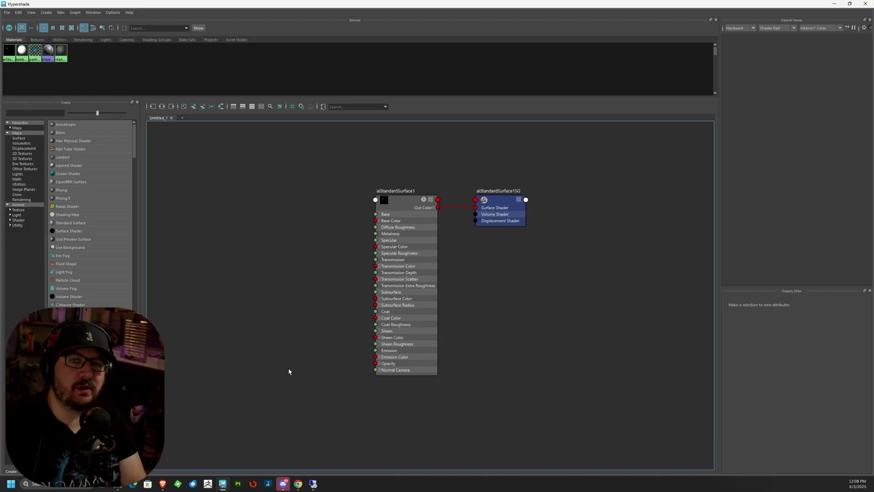
pyautogui.press('Tab')
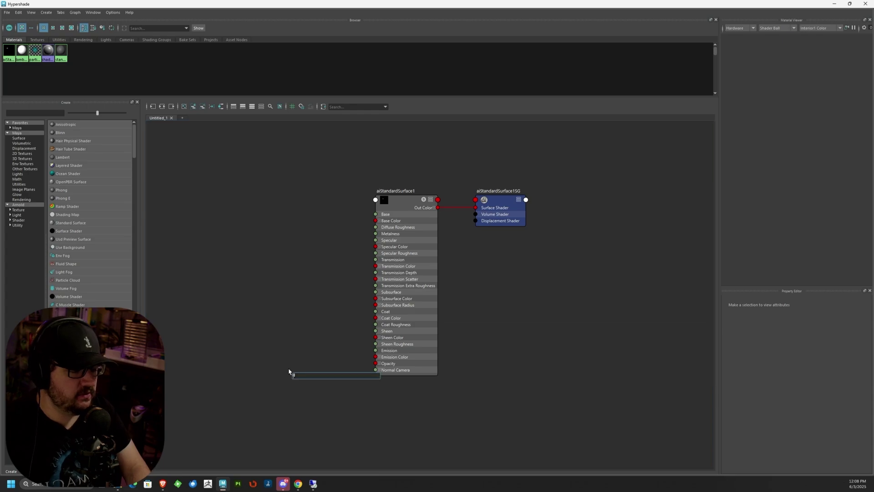
pyautogui.write('airound')
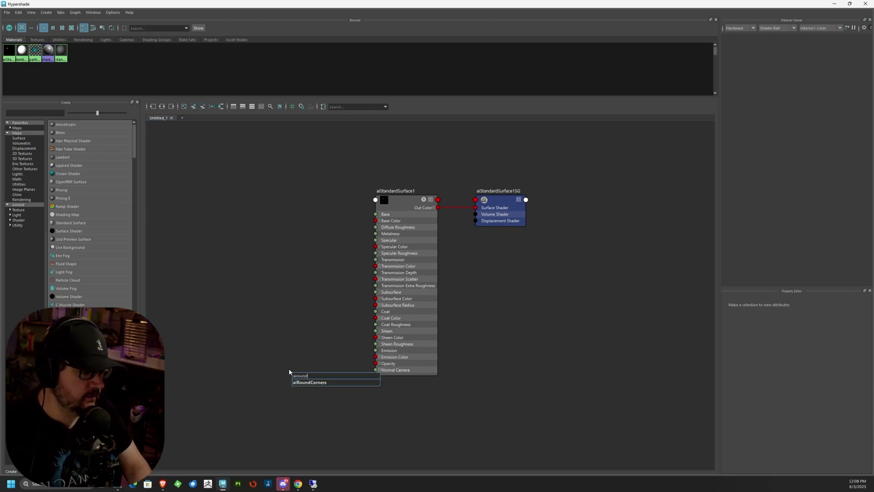
pyautogui.press('Return')
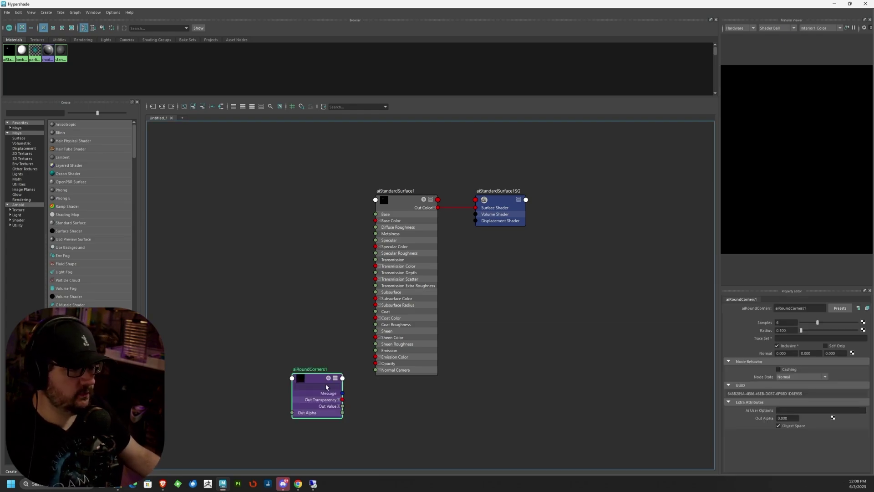
pyautogui.moveTo(310, 394); pyautogui.dragTo(275, 329)
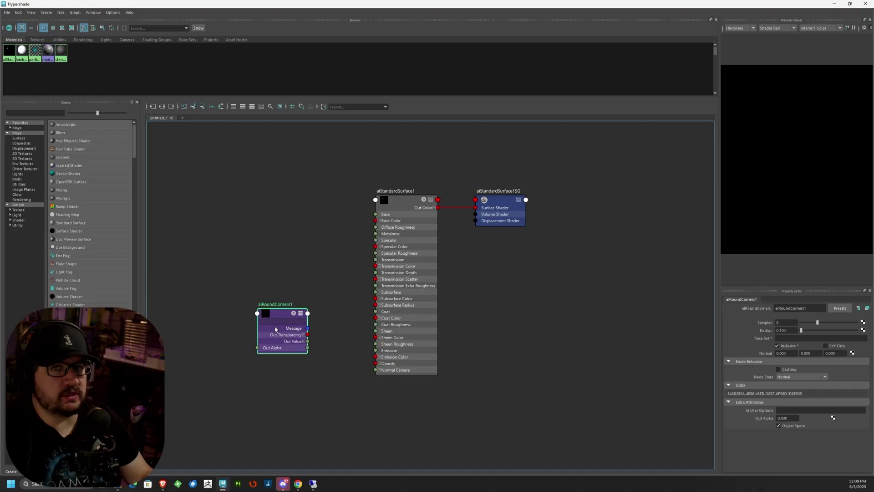
# Step: Connect the Out Value of aiRoundCorners1 to the Normal Camera input of aiStandardSurface1
pyautogui.click(302, 313)
pyautogui.moveTo(269, 319); pyautogui.dragTo(268, 296)
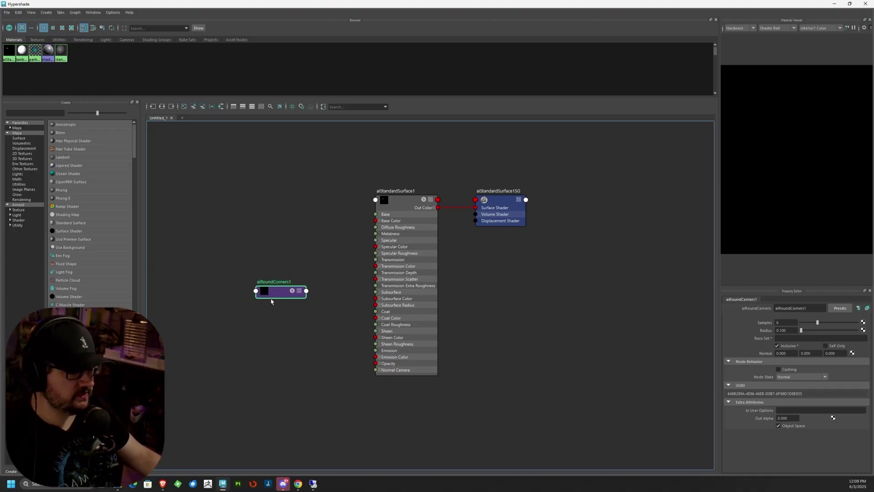
pyautogui.click(299, 291)
pyautogui.click(300, 291)
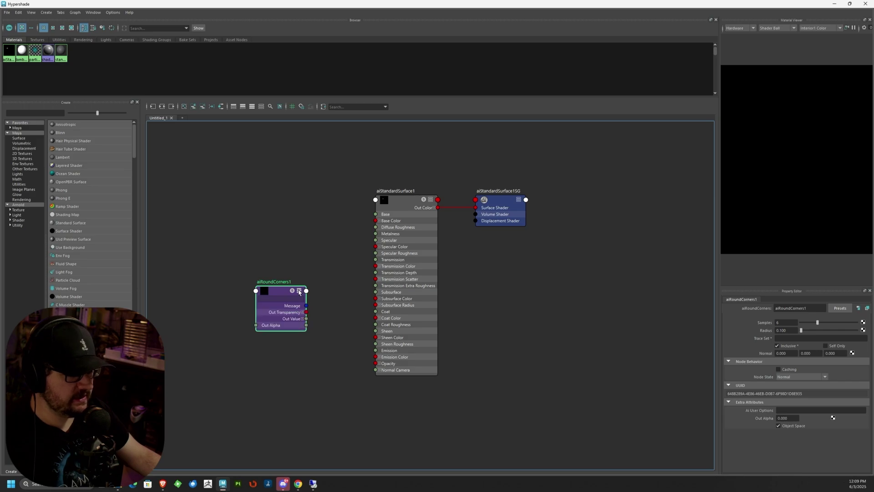
pyautogui.scroll(2, 341, 313)
pyautogui.keyDown('alt'); pyautogui.moveTo(341, 313); pyautogui.dragTo(390, 255, button='middle'); pyautogui.keyUp('alt')
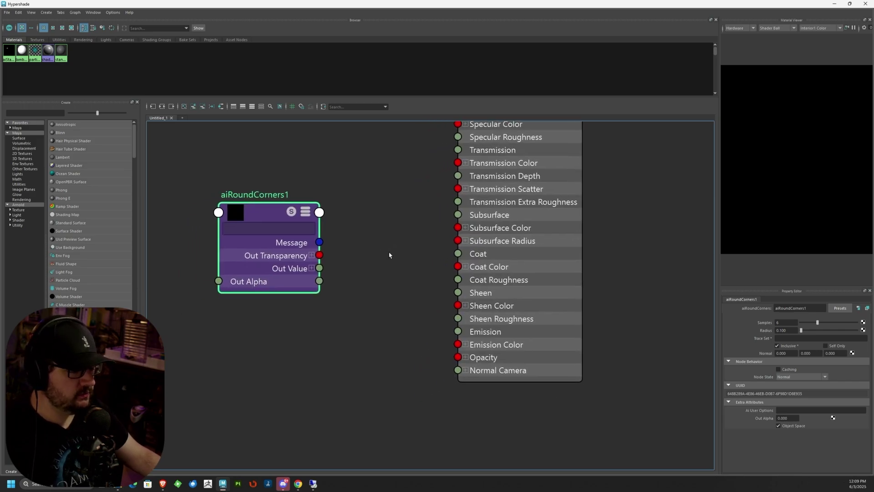
pyautogui.scroll(-1, 390, 256)
pyautogui.moveTo(341, 264); pyautogui.dragTo(438, 336)
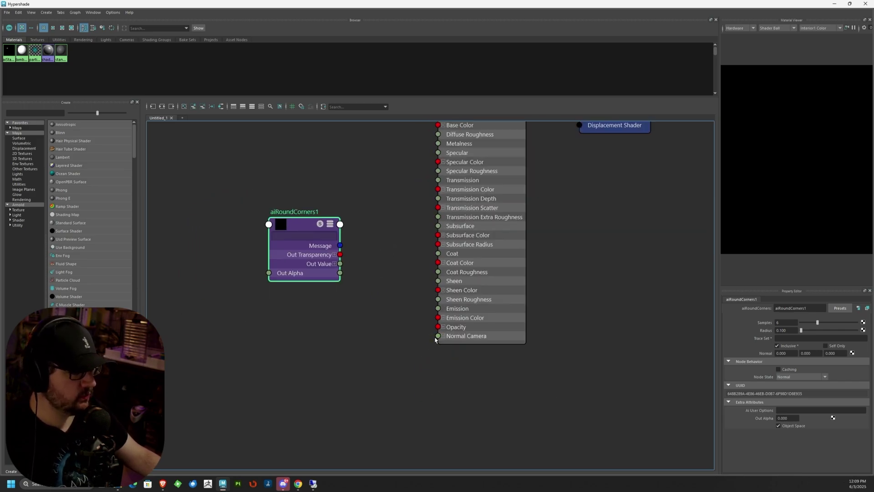
# Step: Minimize the Hypershade and switch the perspective viewport's renderer to Arnold
pyautogui.click(835, 4)
pyautogui.keyDown('alt'); pyautogui.moveTo(382, 210); pyautogui.dragTo(355, 216); pyautogui.keyUp('alt')
pyautogui.keyDown('alt'); pyautogui.moveTo(355, 216); pyautogui.dragTo(348, 219, button='middle'); pyautogui.keyUp('alt')
pyautogui.scroll(1, 348, 218)
pyautogui.click(191, 57)
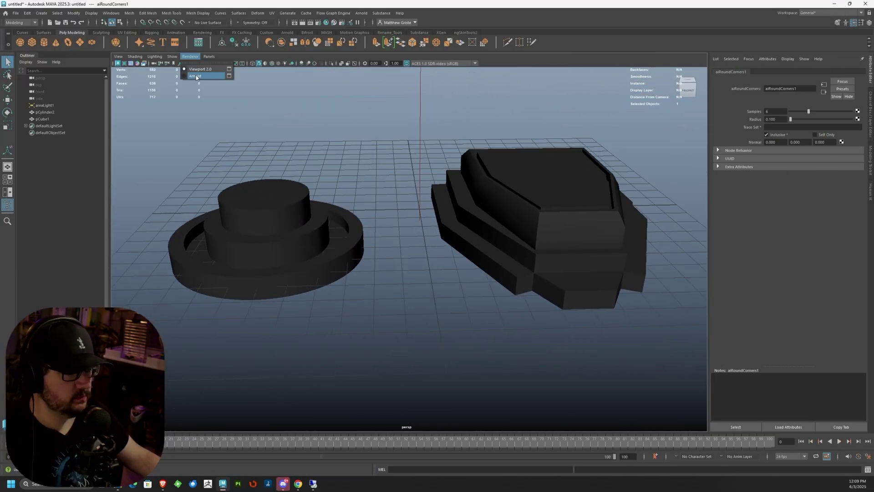
pyautogui.click(197, 76)
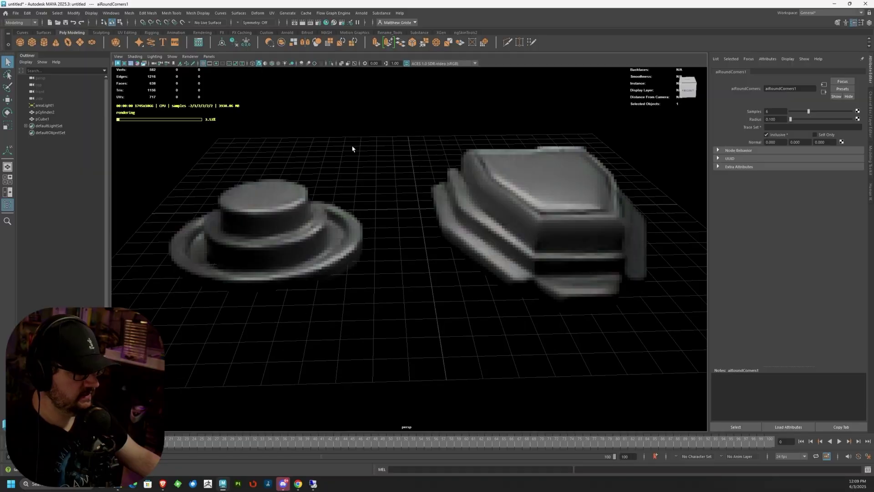
# Step: Examine the rounded-corner shading on the edges of both models in the Arnold viewport render
pyautogui.keyDown('alt'); pyautogui.moveTo(353, 148); pyautogui.dragTo(332, 189); pyautogui.keyUp('alt')
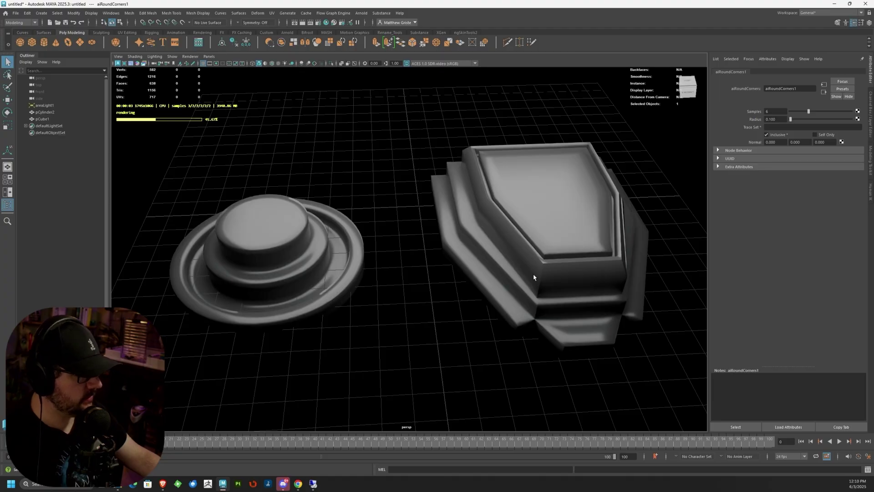
pyautogui.keyDown('alt'); pyautogui.moveTo(446, 226); pyautogui.dragTo(496, 196); pyautogui.keyUp('alt')
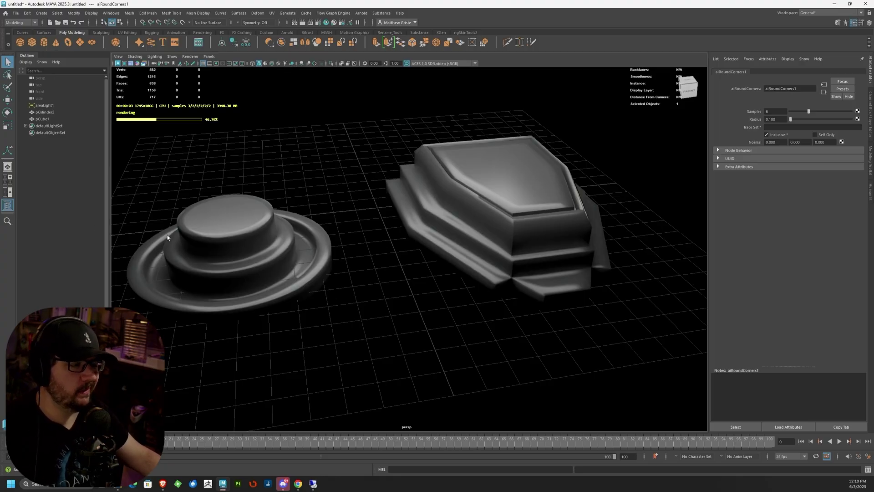
pyautogui.keyDown('alt'); pyautogui.moveTo(354, 217); pyautogui.dragTo(482, 197); pyautogui.keyUp('alt')
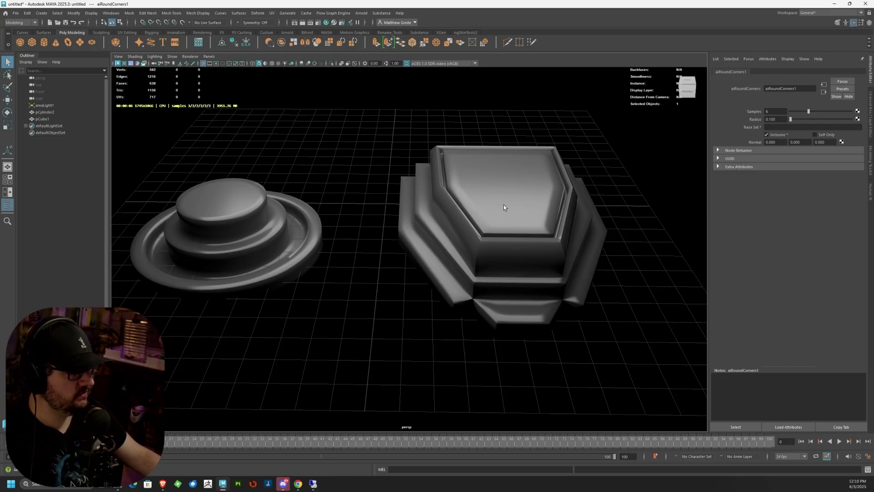
pyautogui.keyDown('alt'); pyautogui.moveTo(479, 195); pyautogui.dragTo(407, 212, button='middle'); pyautogui.keyUp('alt')
pyautogui.scroll(2, 407, 212)
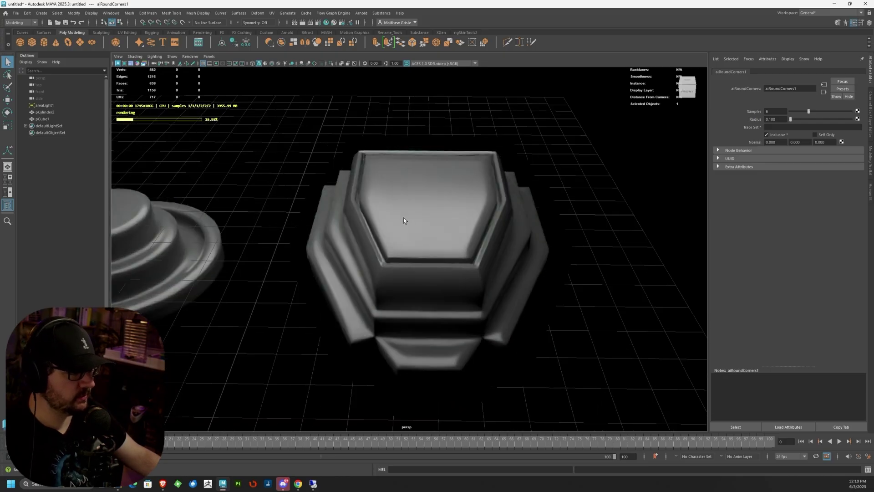
pyautogui.scroll(2, 404, 217)
pyautogui.keyDown('alt'); pyautogui.moveTo(403, 219); pyautogui.dragTo(430, 226); pyautogui.keyUp('alt')
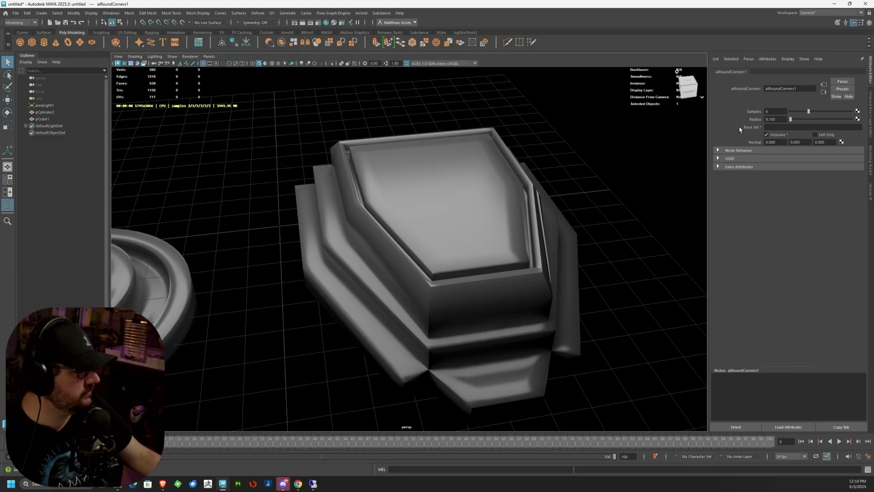
# Step: Set the aiRoundCorners1 node's Samples to 8 and its Radius to 0.025
pyautogui.doubleClick(777, 111)
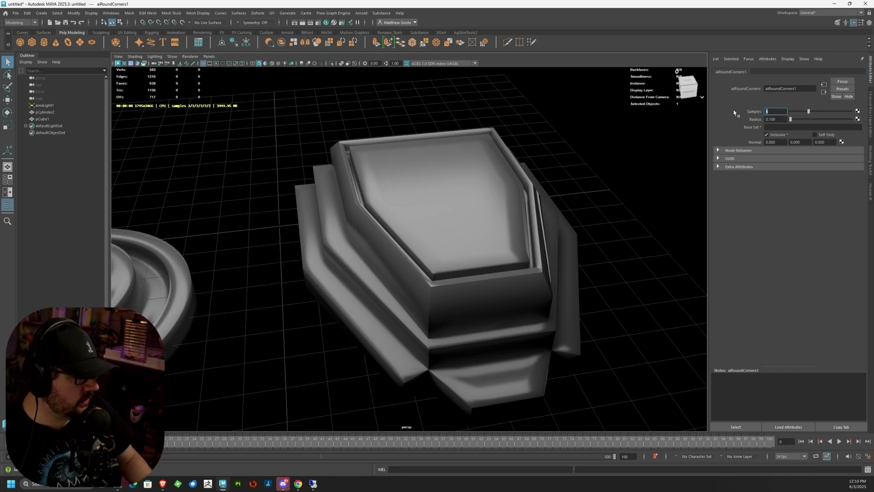
pyautogui.write('8')
pyautogui.press('Return')
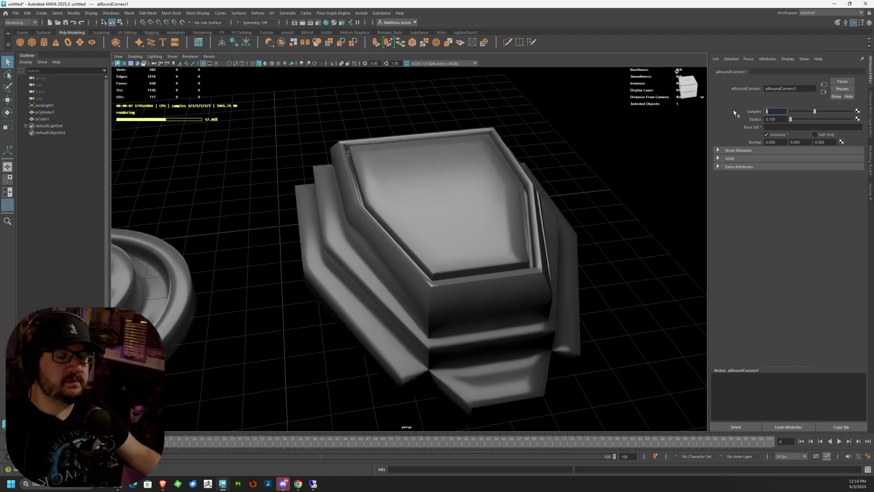
pyautogui.click(773, 119)
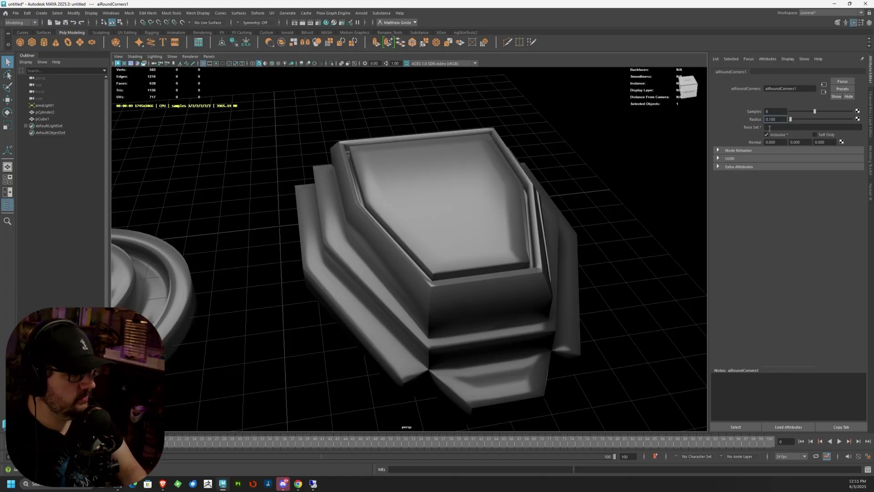
pyautogui.write('0')
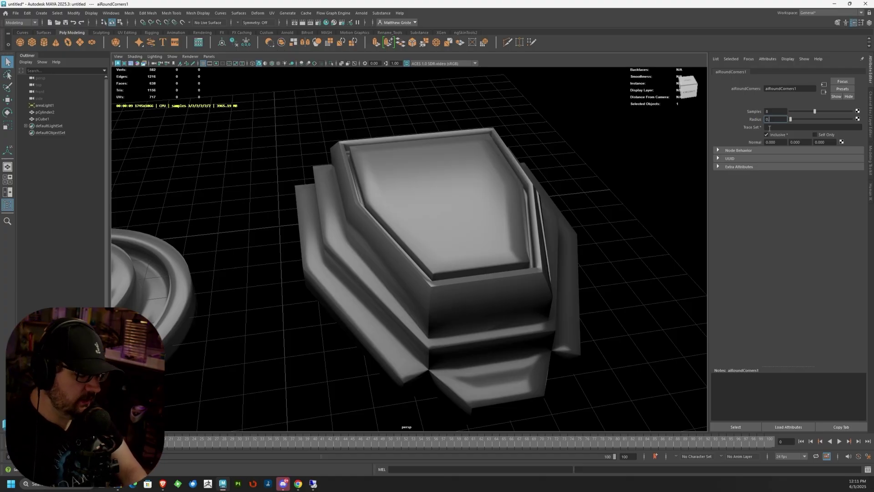
pyautogui.write('.025')
pyautogui.press('Return')
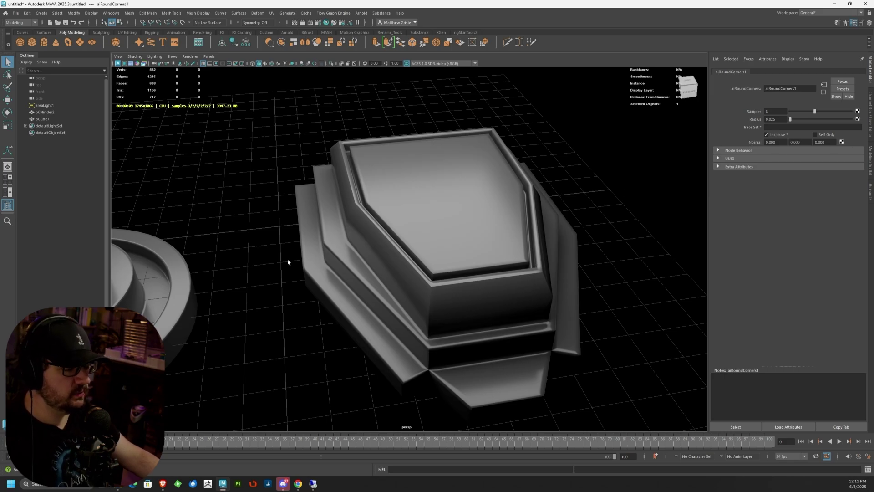
# Step: Switch the perspective viewport's renderer back to Viewport 2.0
pyautogui.keyDown('alt'); pyautogui.moveTo(288, 263); pyautogui.dragTo(351, 268); pyautogui.keyUp('alt')
pyautogui.click(190, 56)
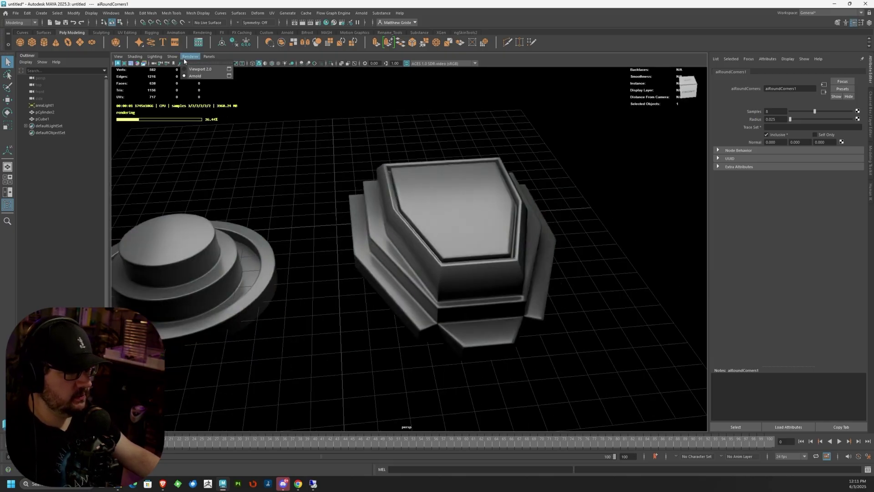
pyautogui.click(200, 69)
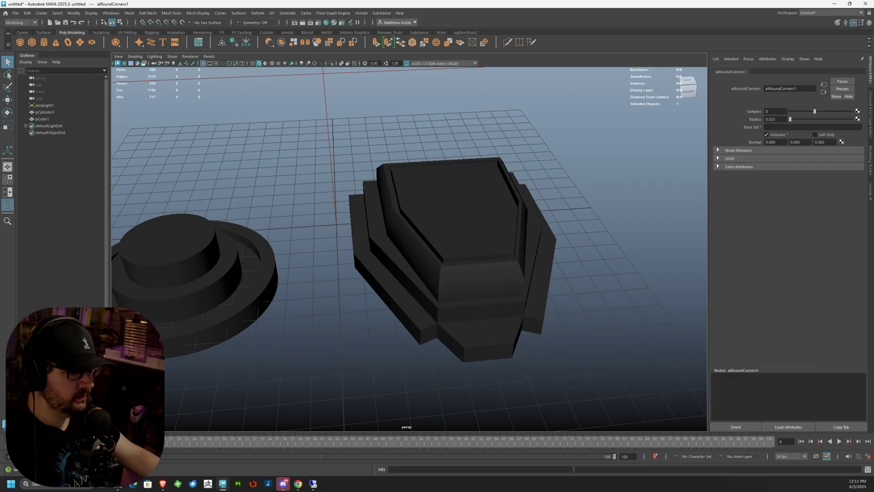
# Step: Return to the Hypershade and move the aiRoundCorners1 node closer to the lower inputs of aiStandardSurface1
pyautogui.hotkey('alt', 'Tab')
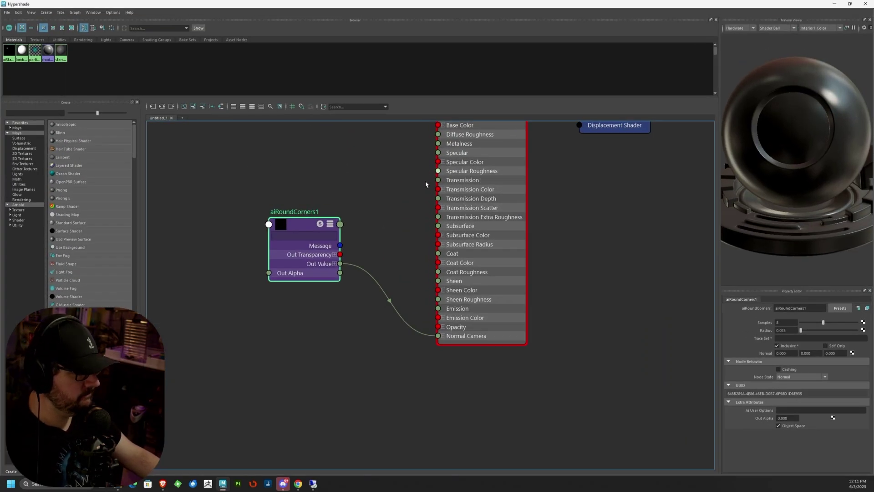
pyautogui.scroll(-2, 425, 183)
pyautogui.keyDown('alt'); pyautogui.moveTo(425, 183); pyautogui.dragTo(467, 235, button='middle'); pyautogui.keyUp('alt')
pyautogui.scroll(2, 454, 231)
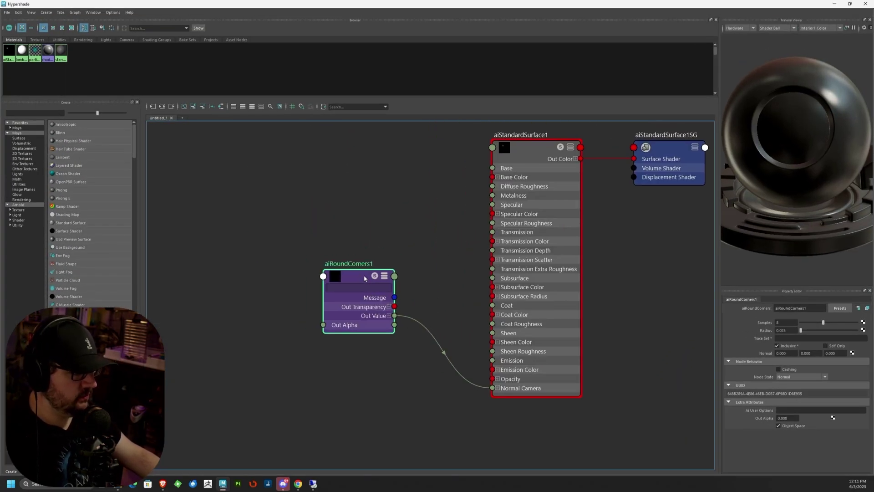
pyautogui.moveTo(367, 279); pyautogui.dragTo(410, 309)
pyautogui.keyDown('alt'); pyautogui.moveTo(336, 309); pyautogui.dragTo(359, 304, button='middle'); pyautogui.keyUp('alt')
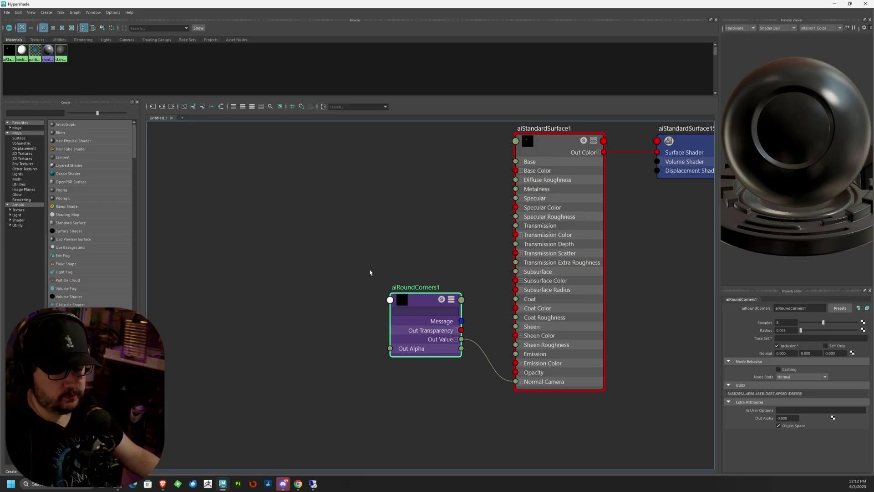
# Step: Add a file texture node and arrange it with its place2dTexture node to the left of aiStandardSurface1
pyautogui.click(316, 227)
pyautogui.press('Tab')
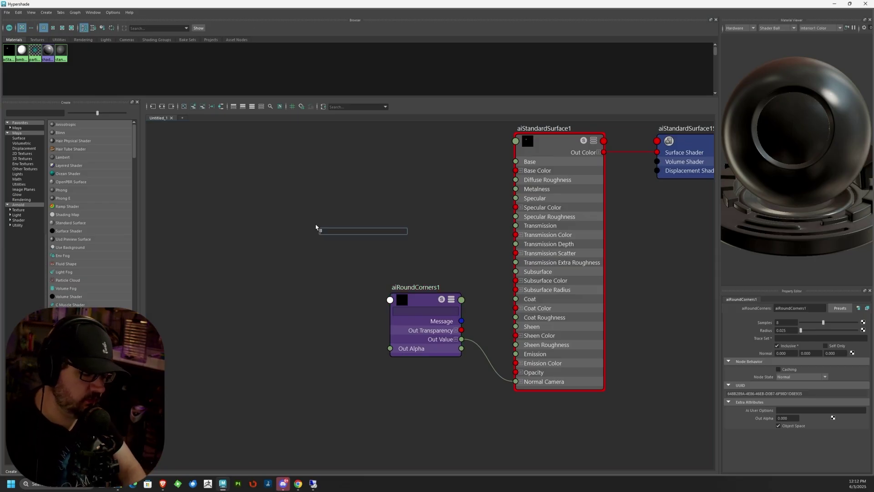
pyautogui.write('fil')
pyautogui.press('Down')
pyautogui.press('Down')
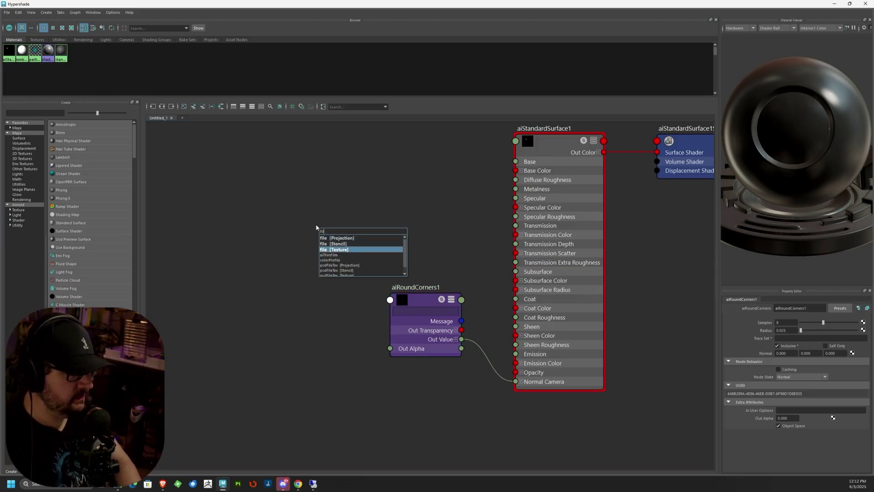
pyautogui.press('Return')
pyautogui.moveTo(335, 235); pyautogui.dragTo(226, 201)
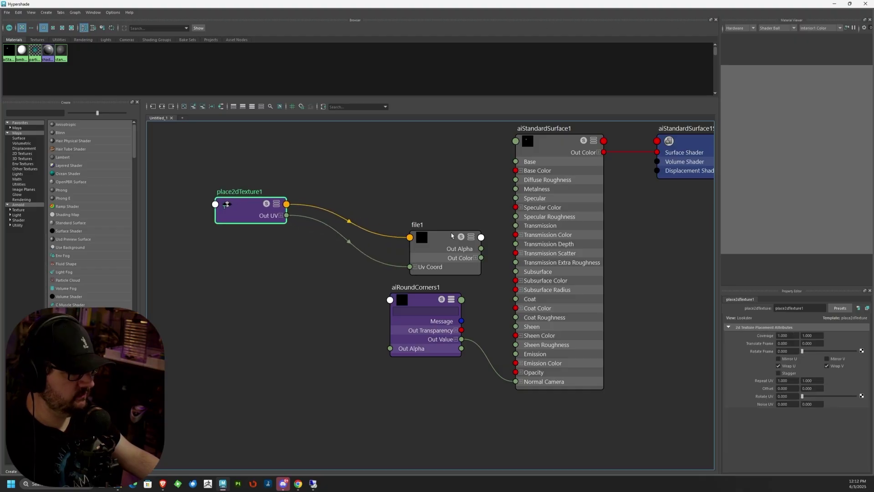
pyautogui.moveTo(442, 245); pyautogui.dragTo(281, 265)
pyautogui.moveTo(226, 200); pyautogui.dragTo(167, 197)
pyautogui.moveTo(281, 264); pyautogui.dragTo(289, 201)
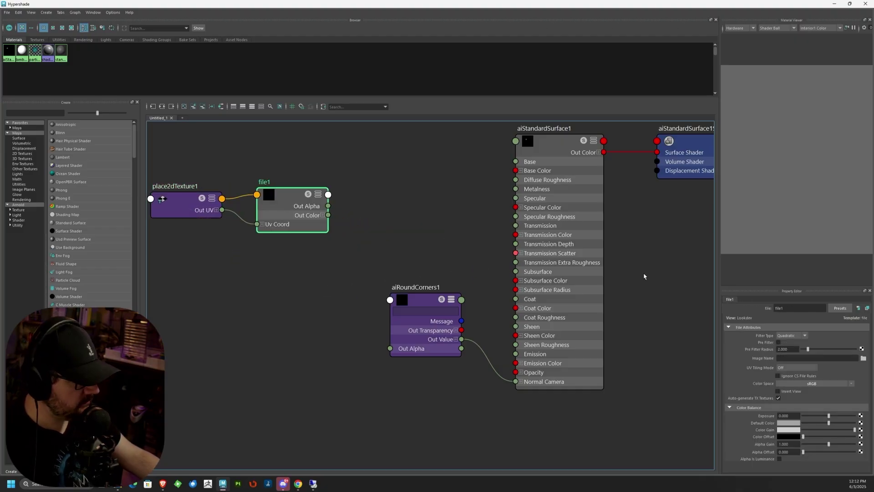
# Step: Load the 4K_Normal JPG from the Desktop as the image of the file1 texture node
pyautogui.click(863, 358)
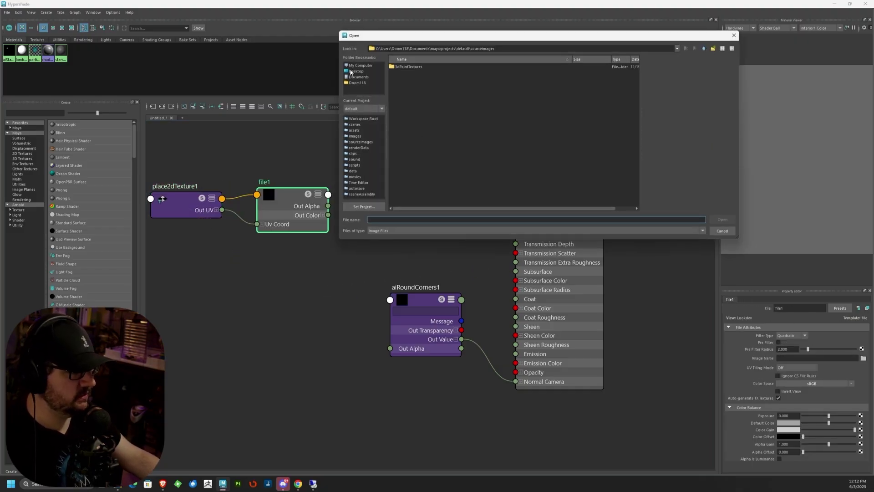
pyautogui.click(353, 72)
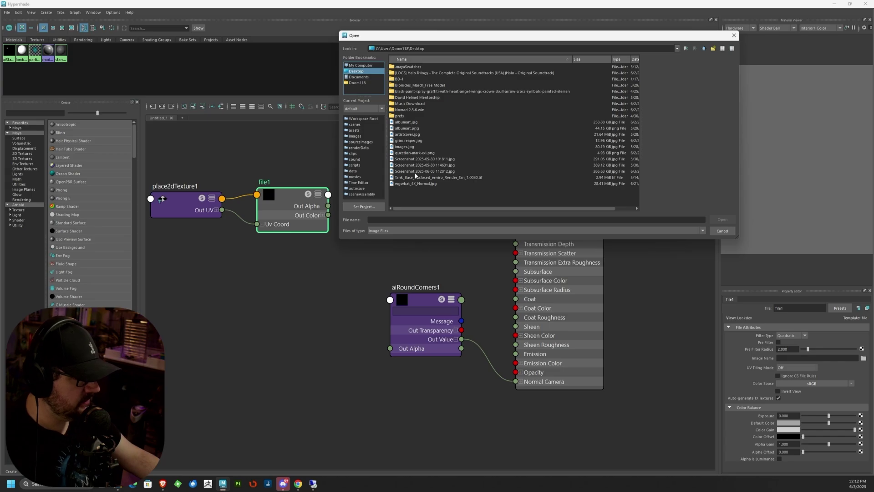
pyautogui.click(411, 184)
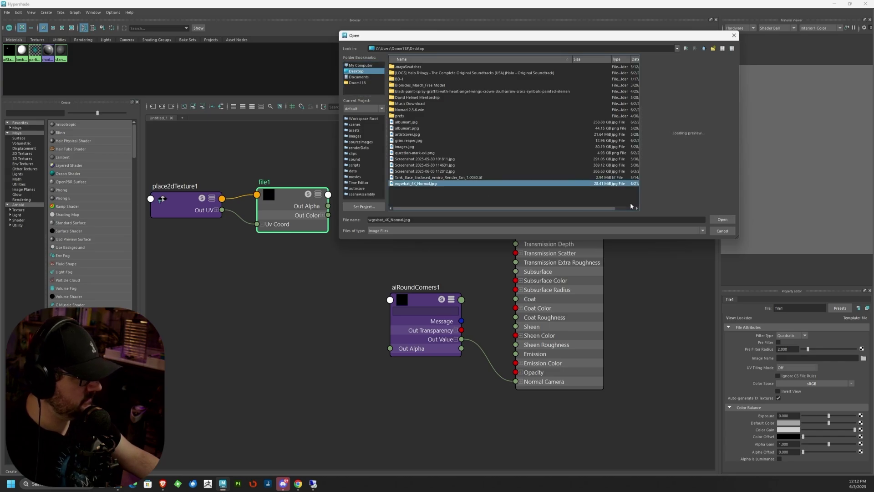
pyautogui.click(722, 220)
pyautogui.keyDown('alt'); pyautogui.moveTo(406, 230); pyautogui.dragTo(410, 219, button='middle'); pyautogui.keyUp('alt')
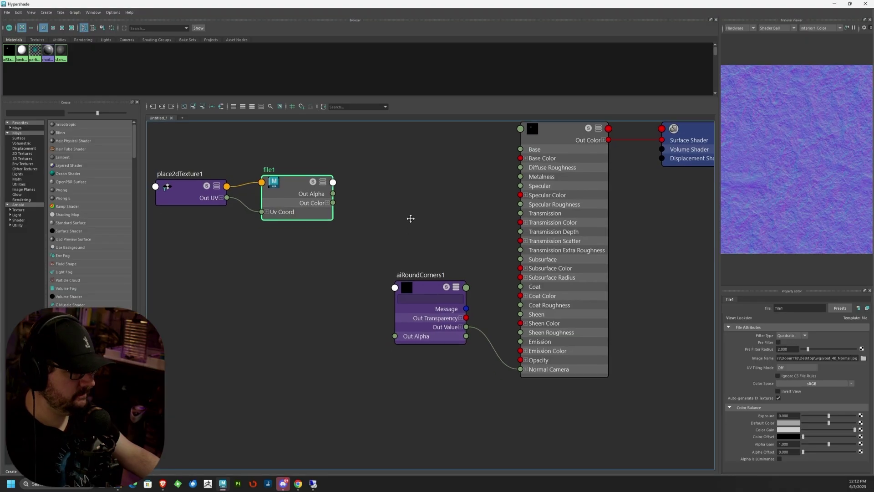
pyautogui.scroll(-2, 338, 215)
pyautogui.scroll(2, 353, 221)
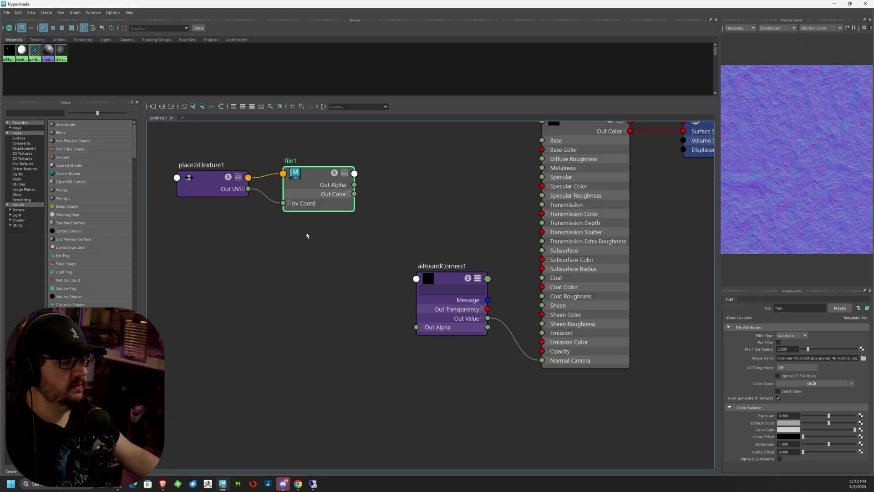
# Step: Move place2dTexture1 and file1 farther from aiRoundCorners1 and add an aiNormalMap node below file1
pyautogui.moveTo(206, 184); pyautogui.dragTo(177, 167)
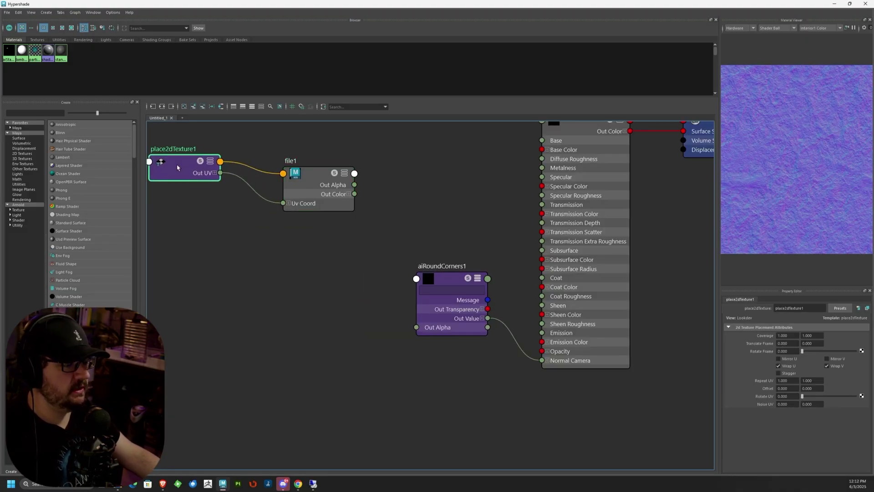
pyautogui.moveTo(291, 196); pyautogui.dragTo(246, 210)
pyautogui.moveTo(182, 176); pyautogui.dragTo(175, 170)
pyautogui.keyDown('alt'); pyautogui.moveTo(277, 257); pyautogui.dragTo(310, 254, button='middle'); pyautogui.keyUp('alt')
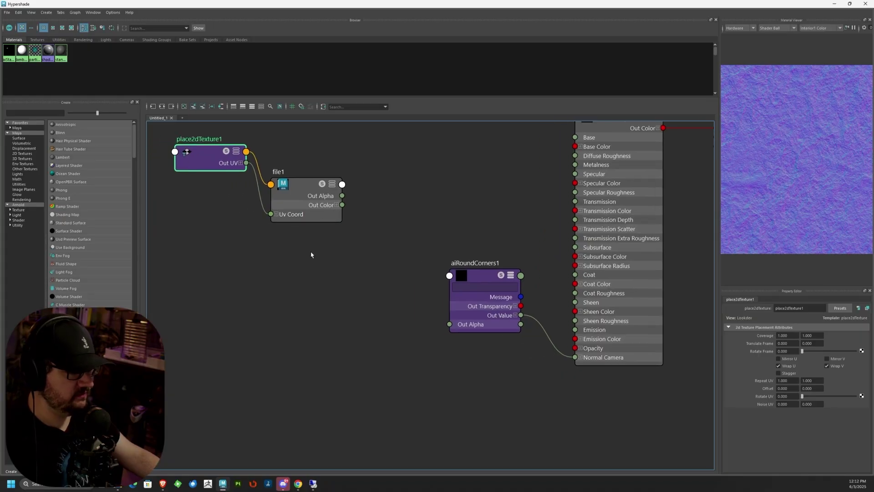
pyautogui.click(311, 257)
pyautogui.press('Tab')
pyautogui.write('aino')
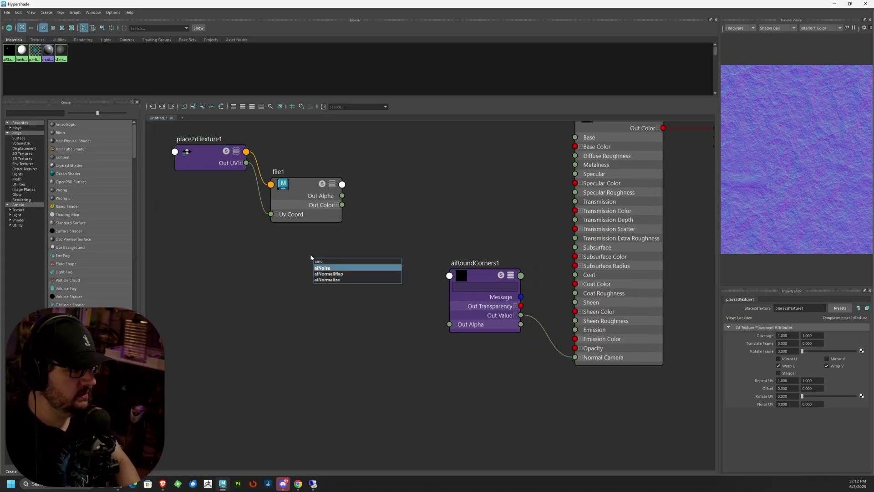
pyautogui.press('Down')
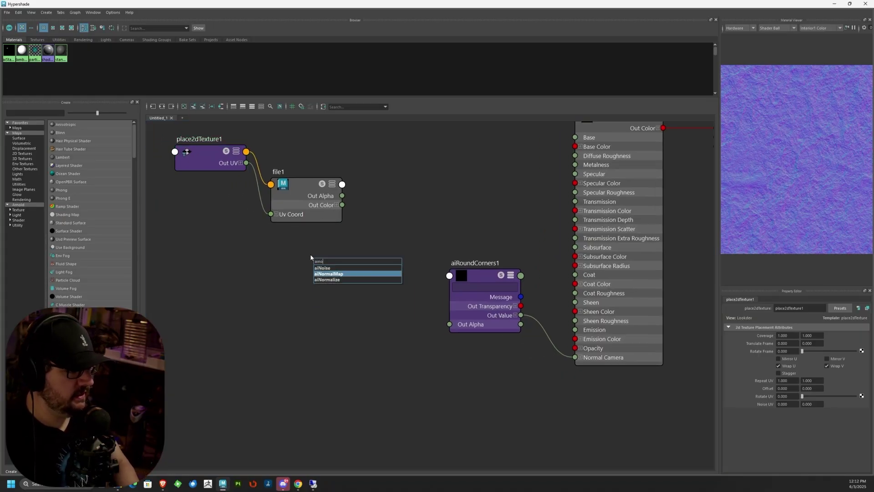
pyautogui.press('Return')
# Step: Rearrange the texture and normal map nodes and connect file1's Out Color to aiNormalMap1's Input
pyautogui.moveTo(319, 199); pyautogui.dragTo(301, 200)
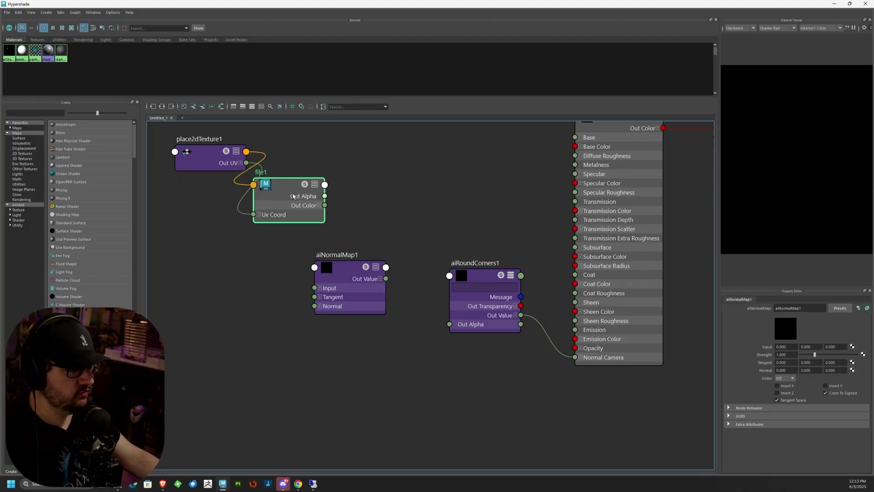
pyautogui.moveTo(201, 166); pyautogui.dragTo(158, 175)
pyautogui.moveTo(315, 196); pyautogui.dragTo(329, 220)
pyautogui.moveTo(292, 212); pyautogui.dragTo(330, 261)
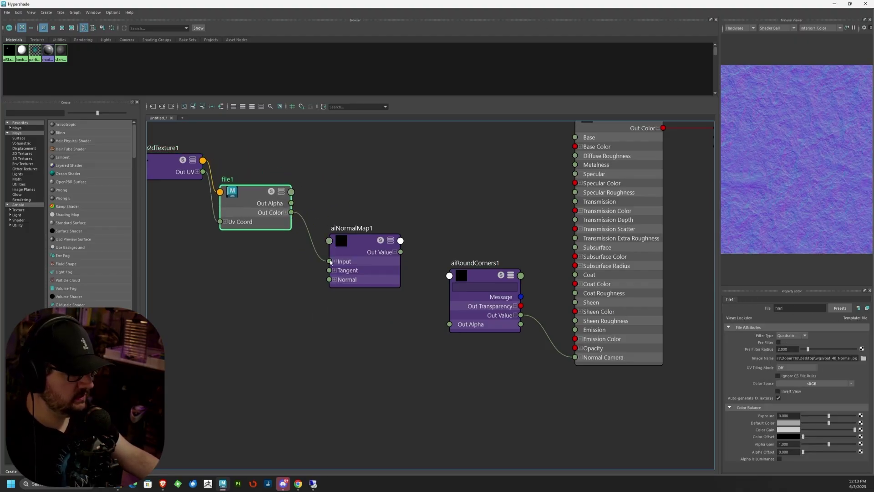
pyautogui.moveTo(390, 240); pyautogui.dragTo(377, 253)
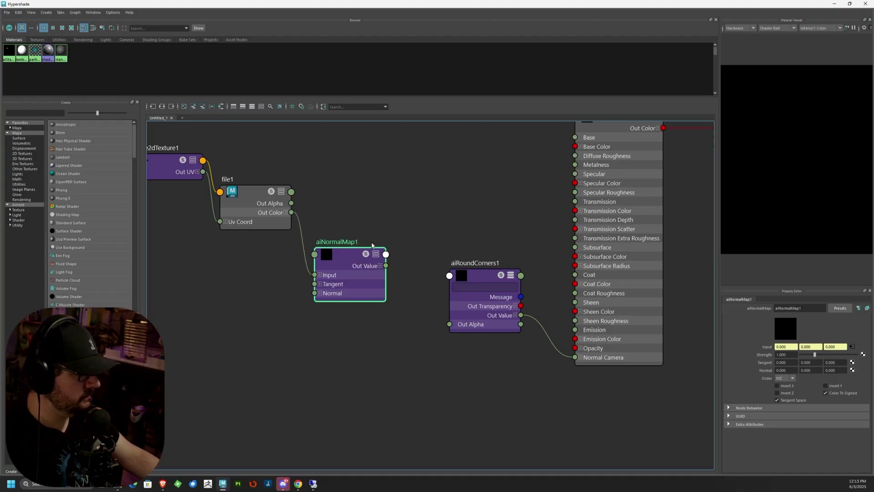
# Step: Connect aiNormalMap1's Out Value to the normal input of aiRoundCorners1 and expand that input's components
pyautogui.keyDown('alt'); pyautogui.moveTo(376, 254); pyautogui.dragTo(346, 246, button='middle'); pyautogui.keyUp('alt')
pyautogui.scroll(2, 346, 246)
pyautogui.moveTo(341, 260); pyautogui.dragTo(432, 350)
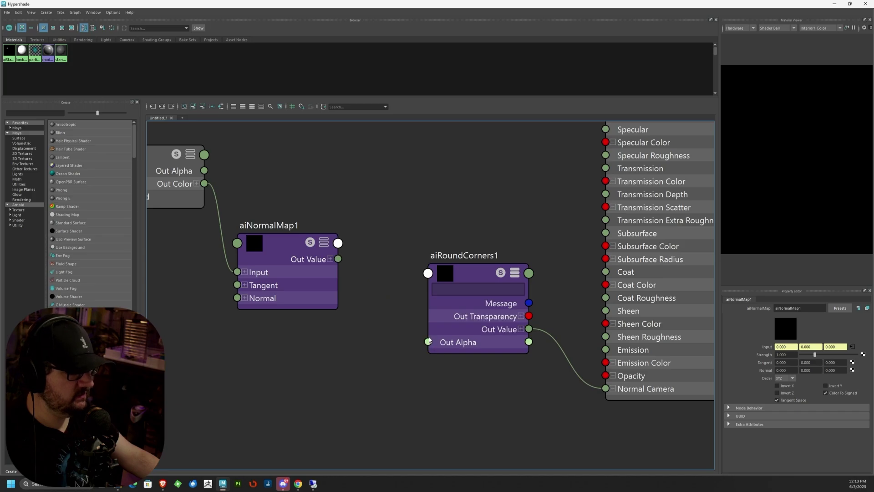
pyautogui.moveTo(338, 259); pyautogui.dragTo(448, 279)
pyautogui.click(449, 278)
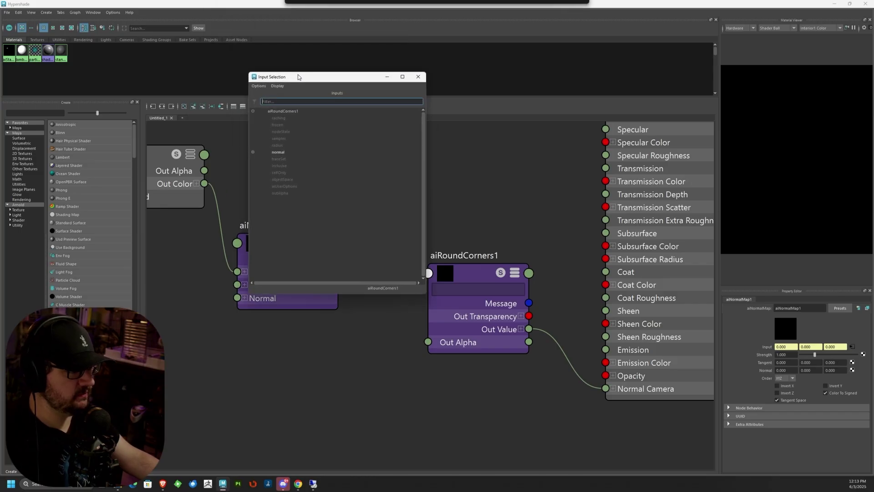
pyautogui.click(280, 154)
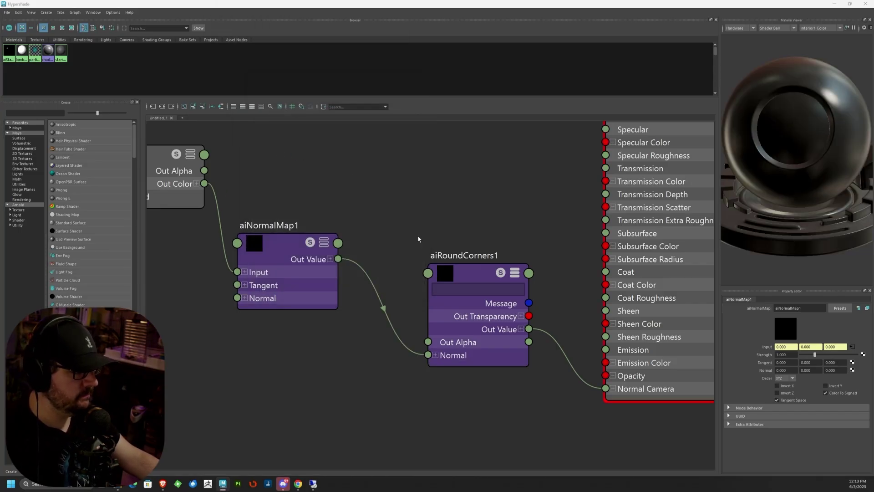
pyautogui.click(436, 356)
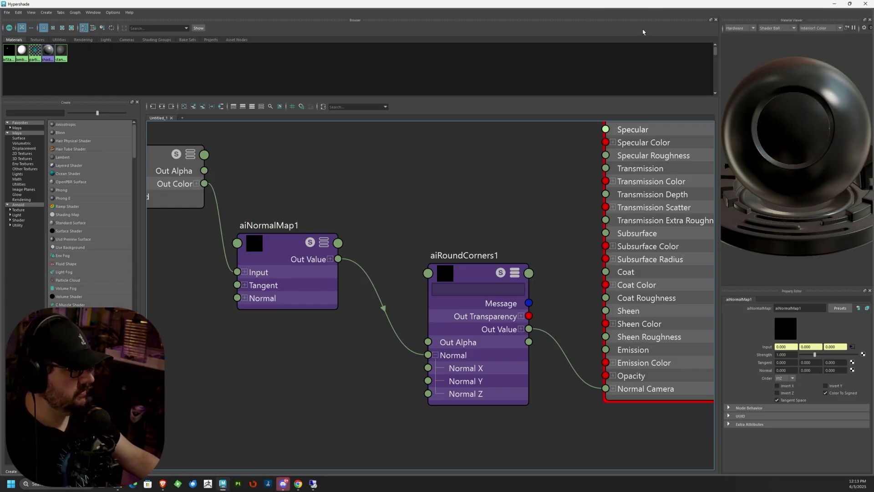
# Step: Return to the rendered viewport and apply automatic UV mapping to the pCube1 model
pyautogui.click(834, 4)
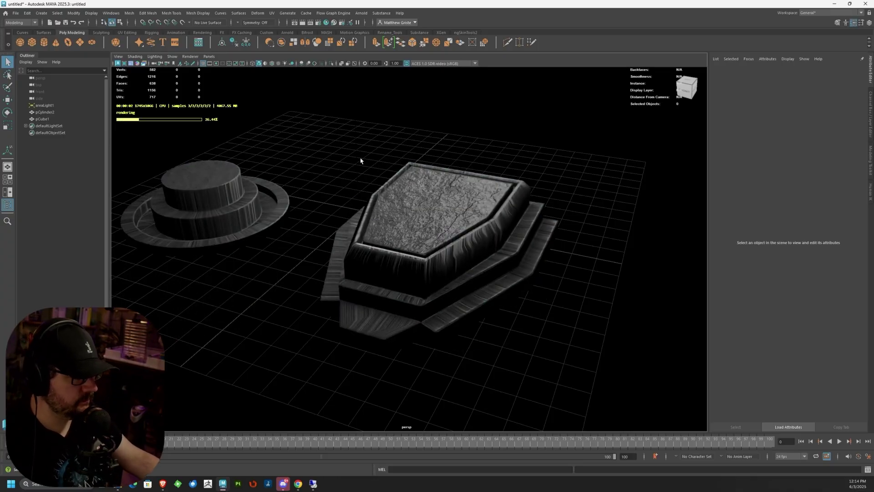
pyautogui.keyDown('alt'); pyautogui.moveTo(344, 162); pyautogui.dragTo(491, 219); pyautogui.keyUp('alt')
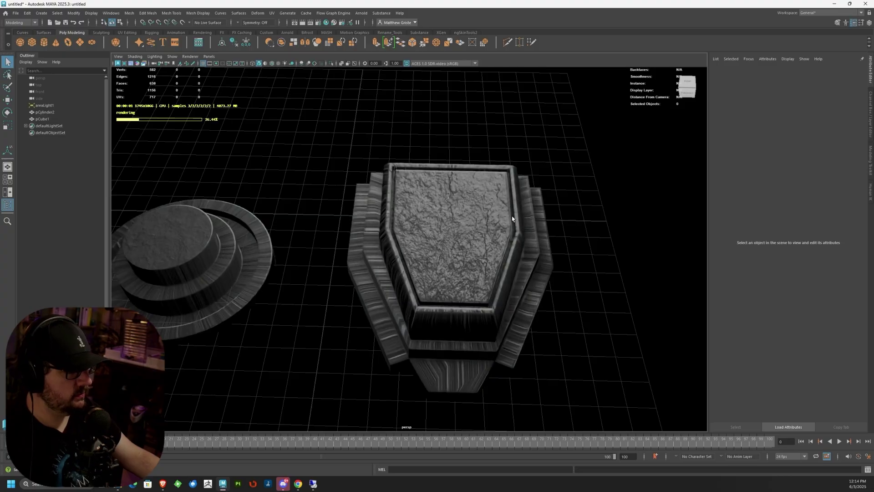
pyautogui.keyDown('alt'); pyautogui.moveTo(418, 232); pyautogui.dragTo(417, 181); pyautogui.keyUp('alt')
pyautogui.click(418, 181)
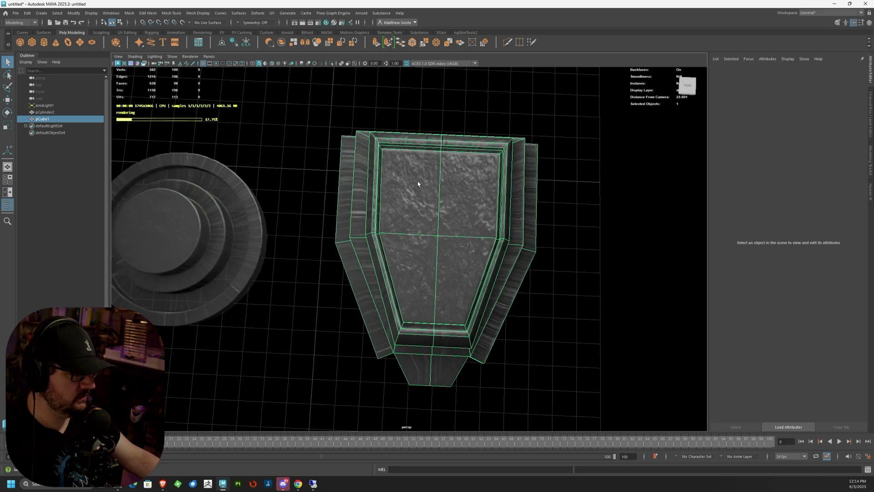
pyautogui.click(273, 13)
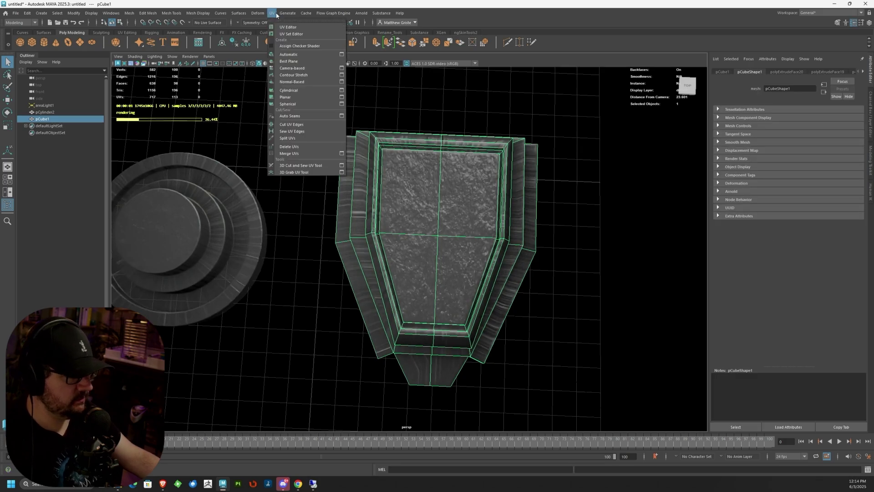
pyautogui.click(287, 55)
pyautogui.click(343, 127)
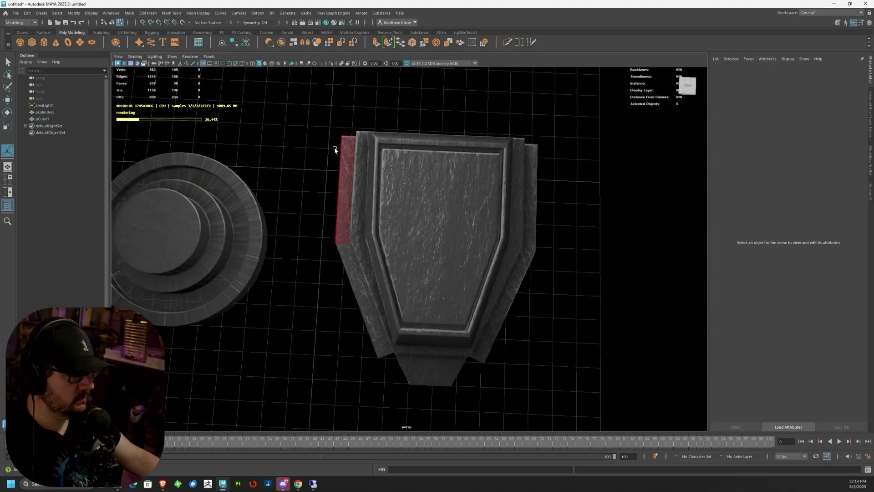
pyautogui.keyDown('alt'); pyautogui.moveTo(315, 190); pyautogui.dragTo(332, 162); pyautogui.keyUp('alt')
pyautogui.scroll(3, 346, 182)
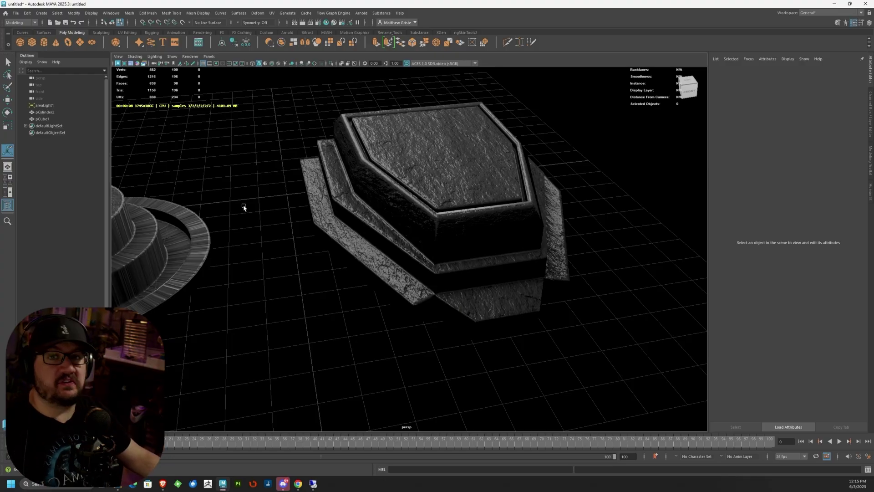
pyautogui.keyDown('alt'); pyautogui.moveTo(243, 207); pyautogui.dragTo(343, 250); pyautogui.keyUp('alt')
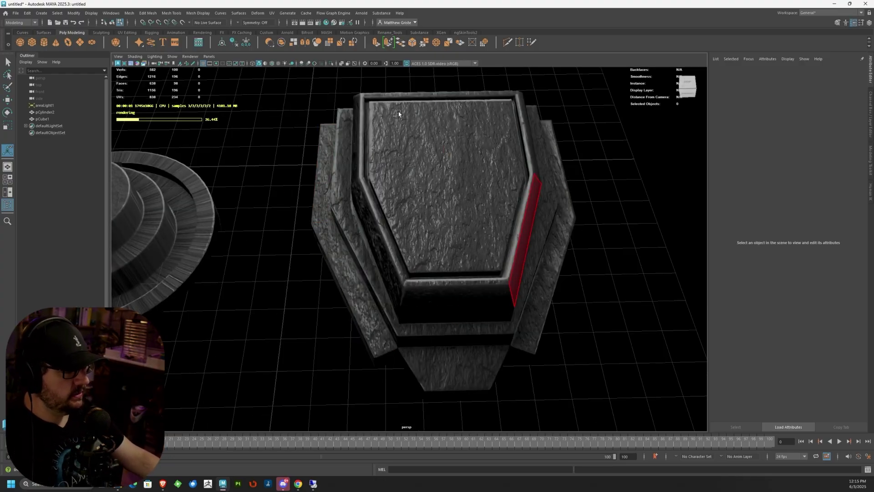
pyautogui.keyDown('alt'); pyautogui.moveTo(607, 215); pyautogui.dragTo(531, 181); pyautogui.keyUp('alt')
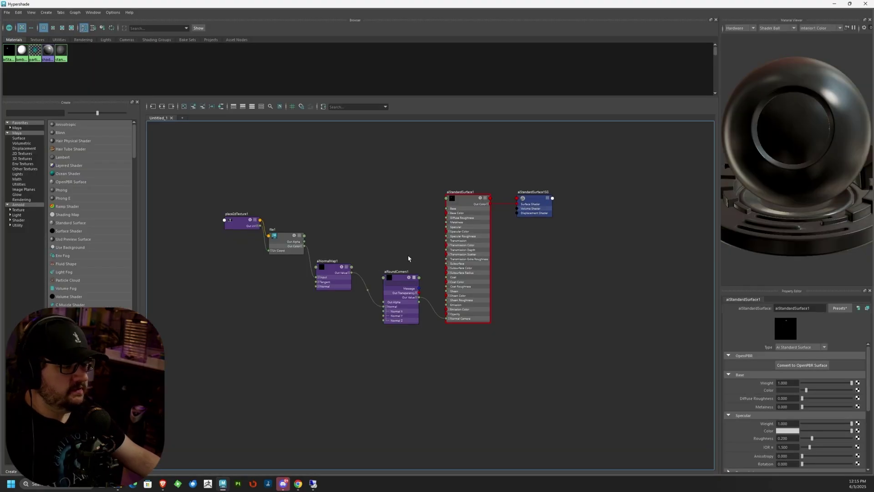
# Step: In the Hypershade, arrange place2dTexture1 and file1 in line with aiNormalMap1
pyautogui.keyDown('alt'); pyautogui.moveTo(409, 258); pyautogui.dragTo(392, 262, button='middle'); pyautogui.keyUp('alt')
pyautogui.scroll(2, 373, 252)
pyautogui.keyDown('alt'); pyautogui.moveTo(314, 272); pyautogui.dragTo(438, 269, button='middle'); pyautogui.keyUp('alt')
pyautogui.scroll(-1, 410, 271)
pyautogui.scroll(1, 391, 263)
pyautogui.moveTo(250, 193); pyautogui.dragTo(227, 237)
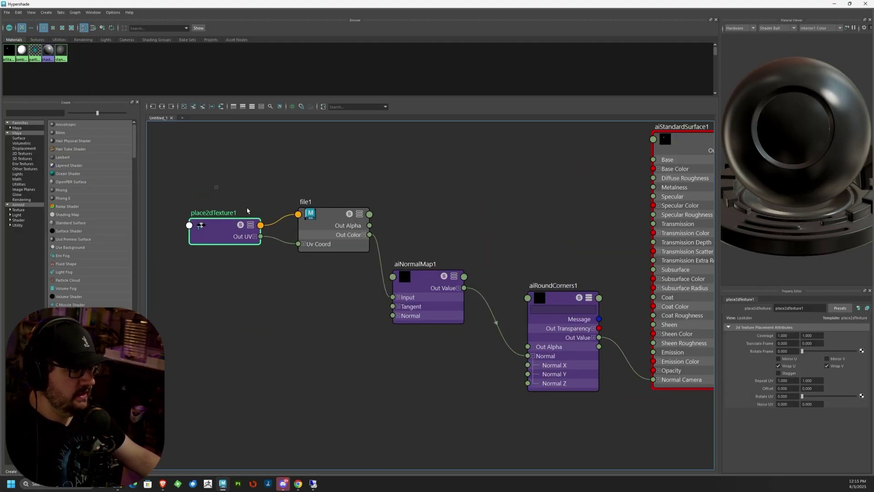
pyautogui.keyDown('shift'); pyautogui.click(318, 250); pyautogui.keyUp('shift')
pyautogui.moveTo(319, 251); pyautogui.dragTo(301, 316)
pyautogui.keyDown('alt'); pyautogui.moveTo(390, 313); pyautogui.dragTo(299, 295, button='middle'); pyautogui.keyUp('alt')
# Step: Shrink the Hypershade window to reveal the viewport render and reduce aiNormalMap1's Strength to about 0.6
pyautogui.click(324, 260)
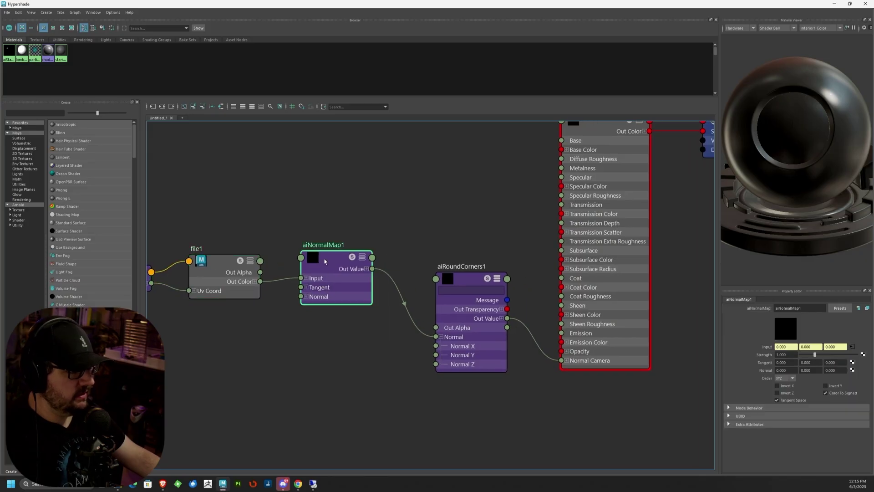
pyautogui.keyDown('alt'); pyautogui.moveTo(404, 258); pyautogui.dragTo(364, 242, button='middle'); pyautogui.keyUp('alt')
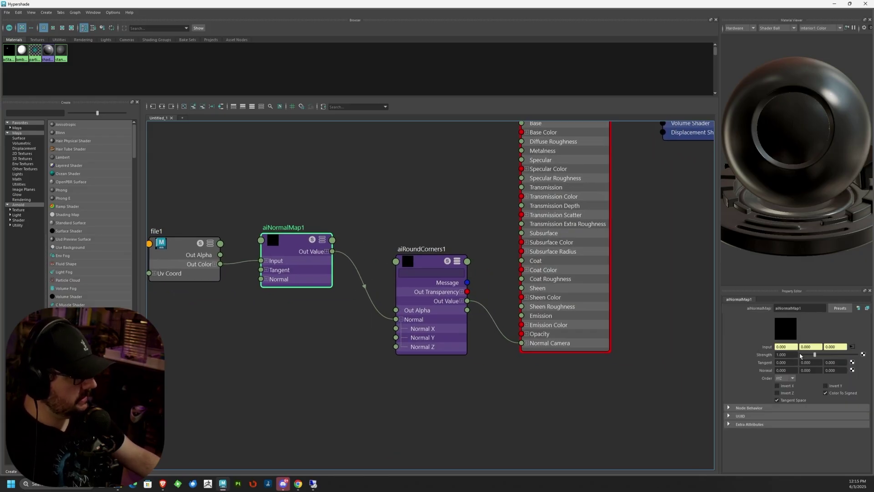
pyautogui.moveTo(490, 7); pyautogui.dragTo(489, 103)
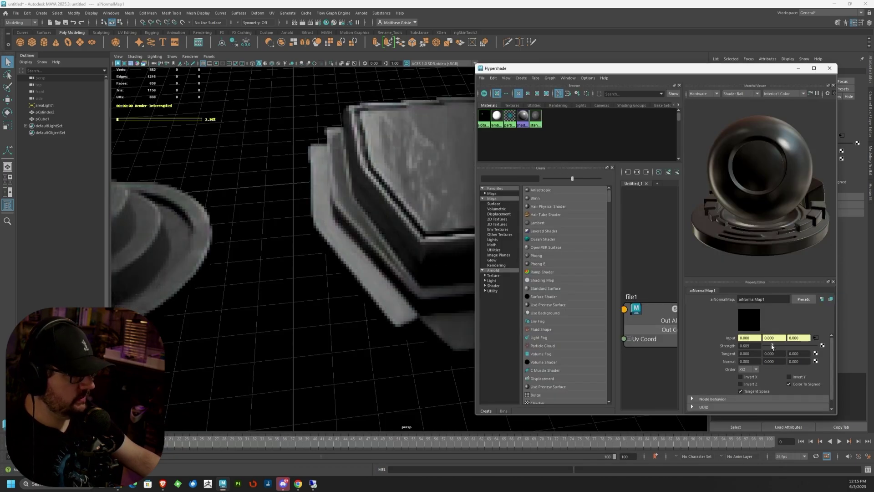
pyautogui.moveTo(772, 347); pyautogui.dragTo(773, 346)
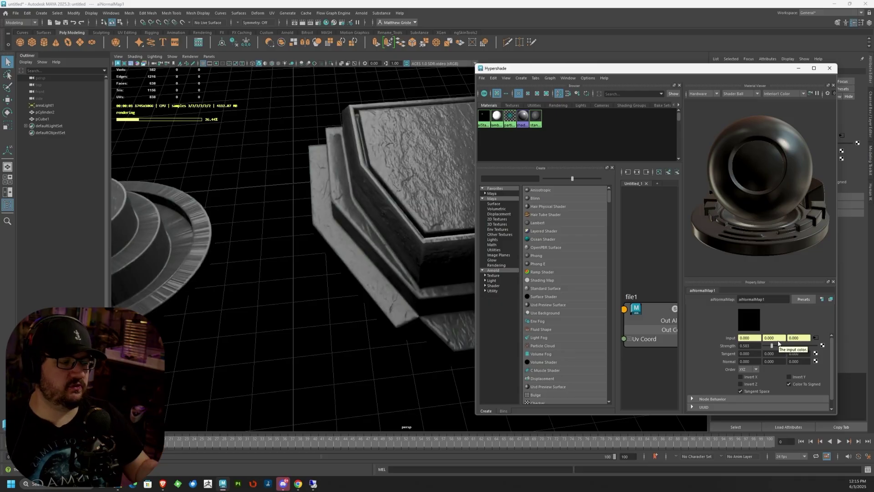